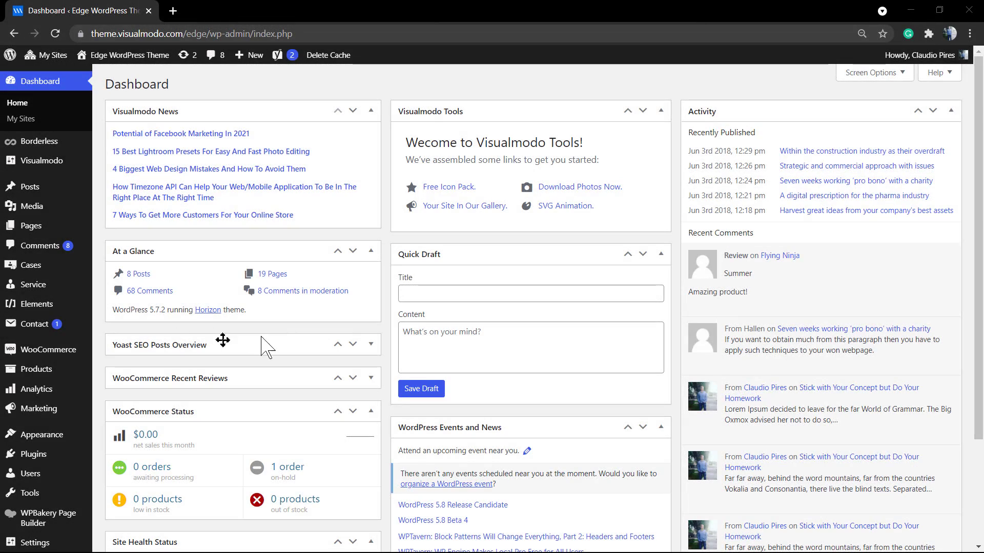
scroll(154, 238, down, 2)
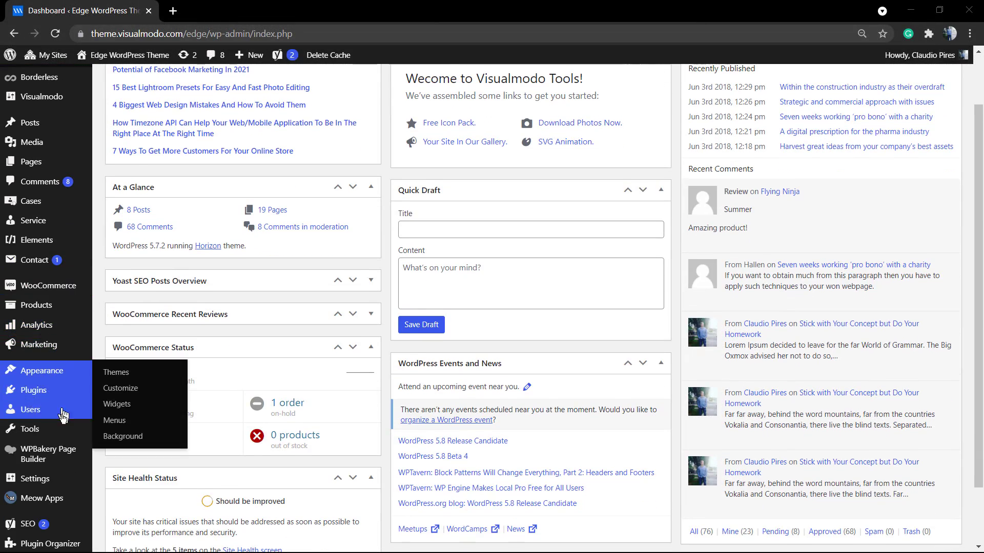
scroll(66, 515, down, 1)
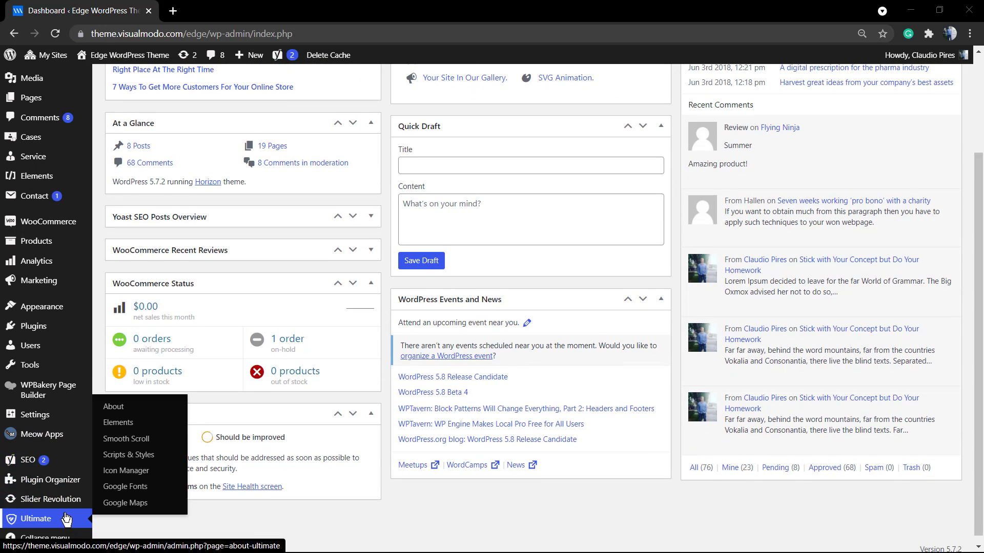
- Go to the Slider Revolution module list from the WordPress admin sidebar
click(44, 507)
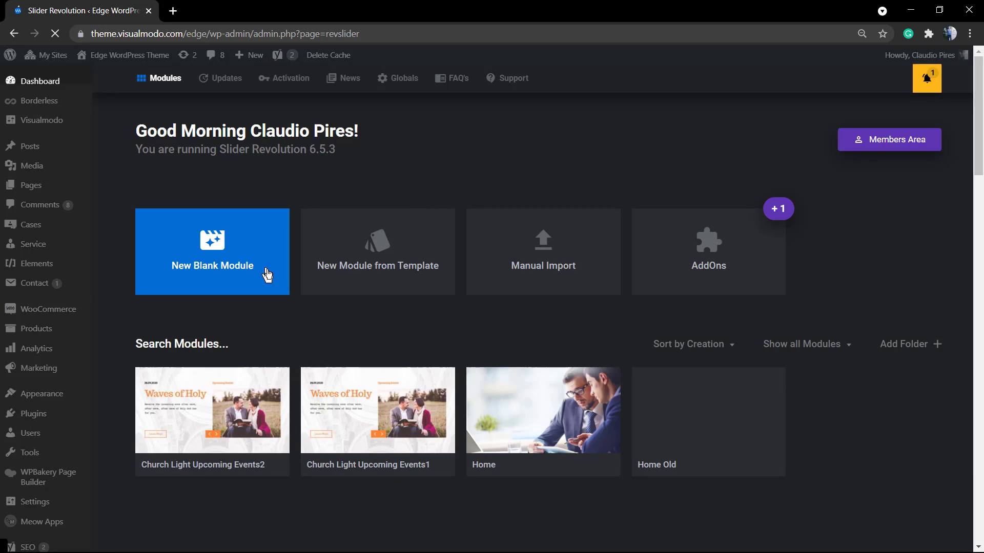
scroll(287, 301, down, 1)
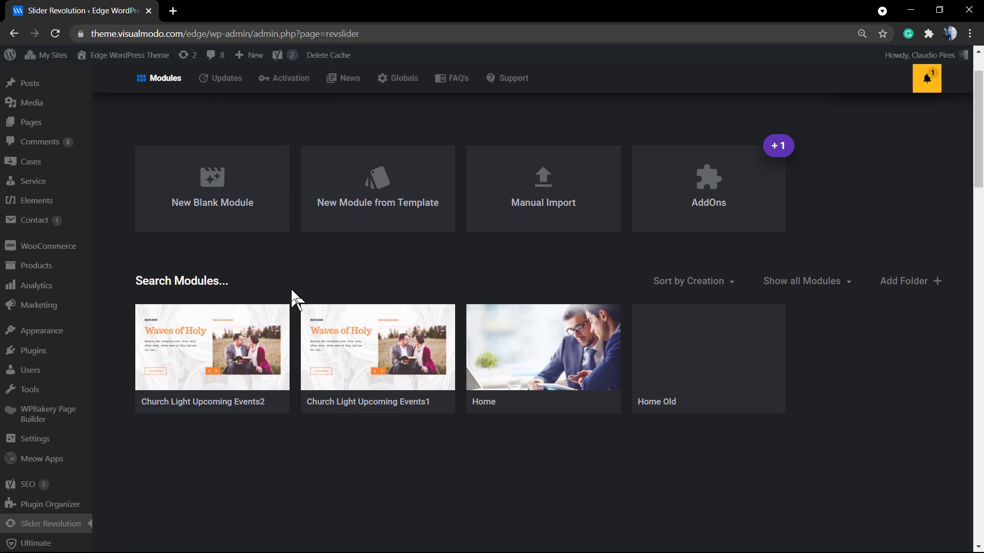
scroll(292, 292, up, 1)
scroll(296, 300, down, 1)
mouse_move(377, 348)
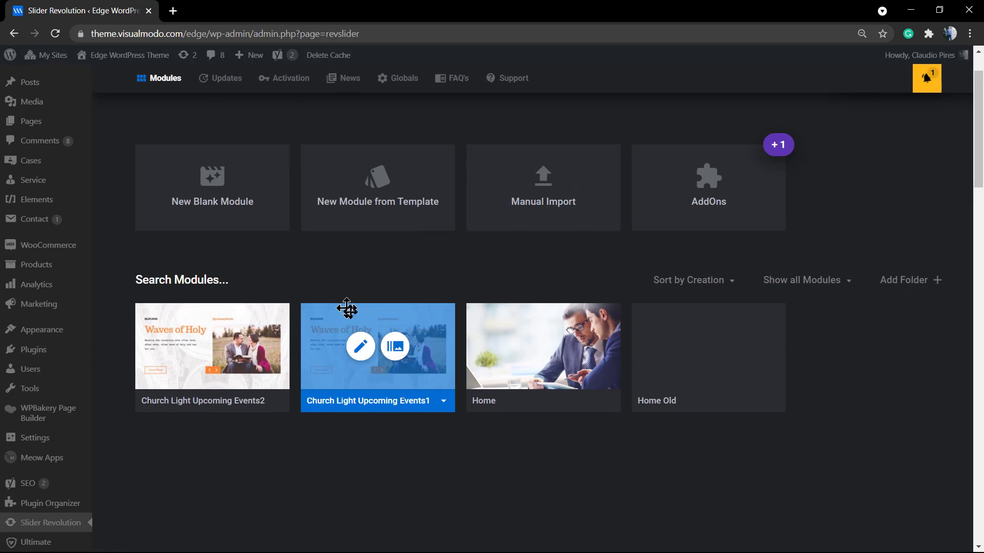
- Edit the Church Light Upcoming Events1 module and select the event photo layer on the canvas
click(362, 347)
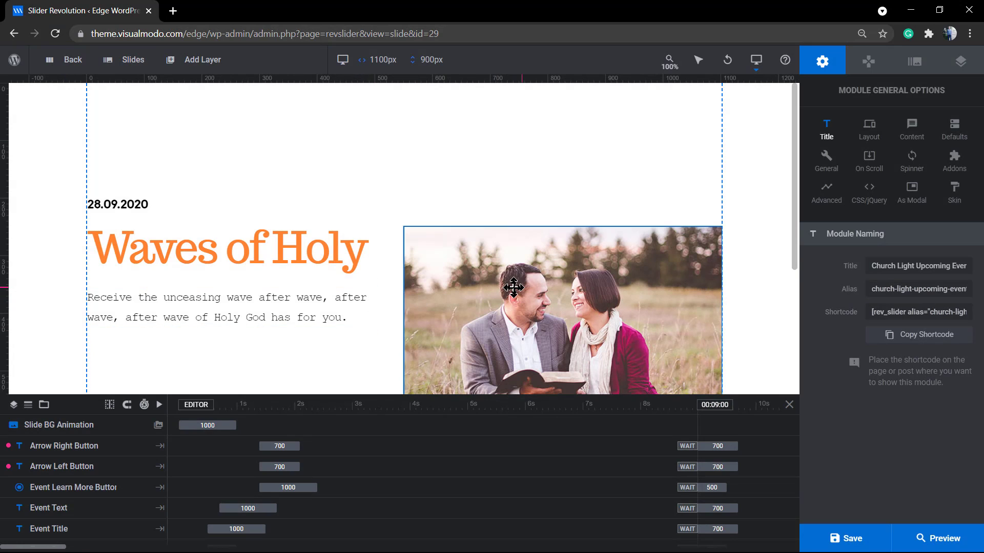
click(517, 289)
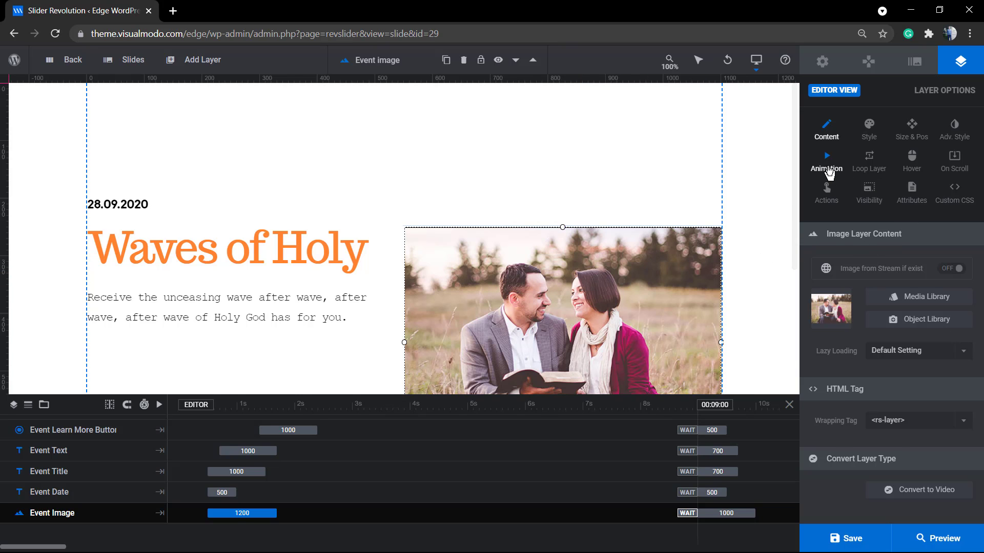
- Browse the entrance transition presets for the Event Image layer's Anim From keyframe
click(827, 164)
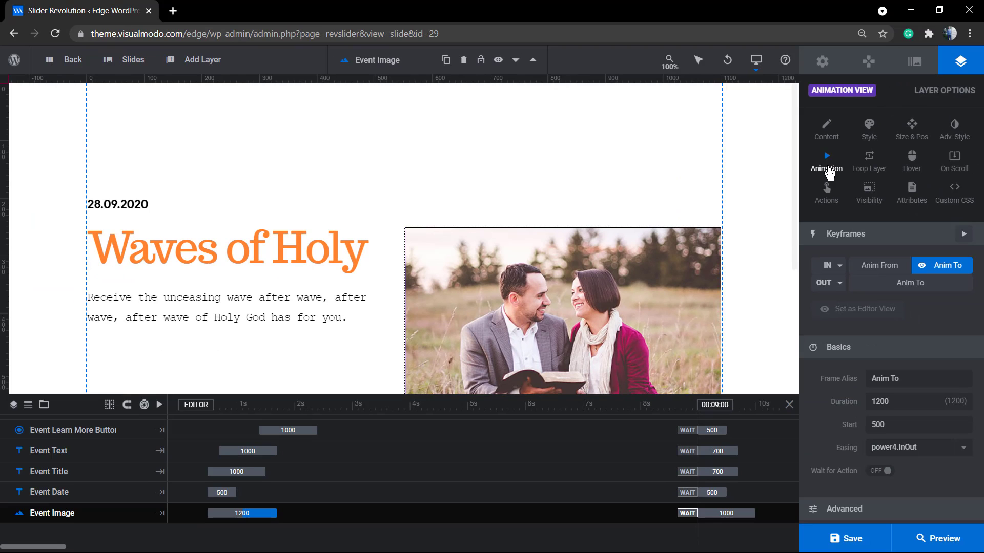
click(876, 267)
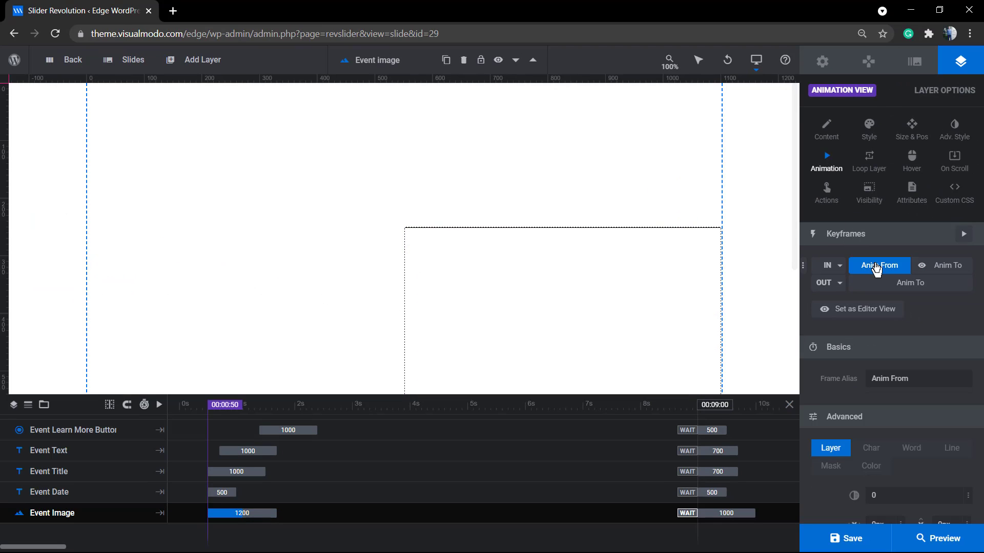
click(841, 267)
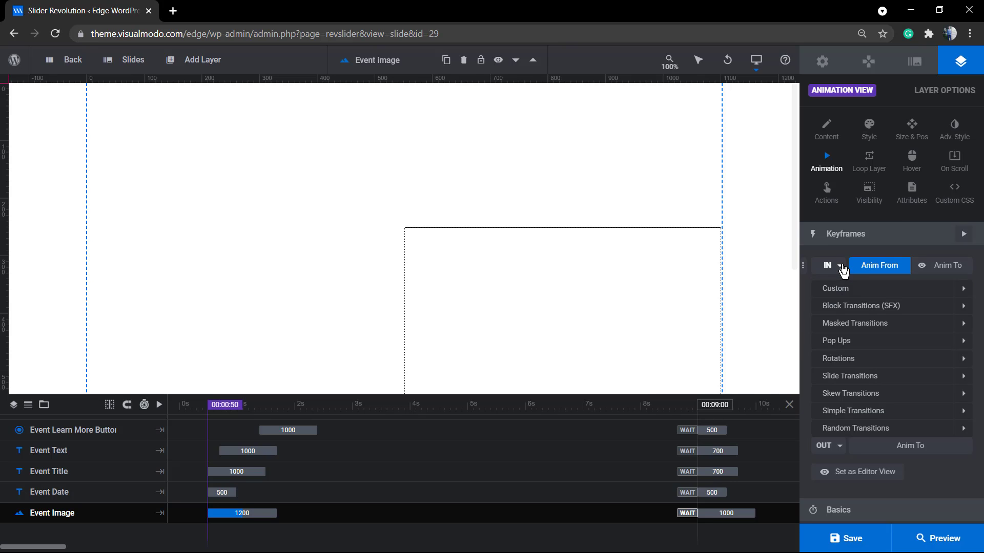
click(867, 342)
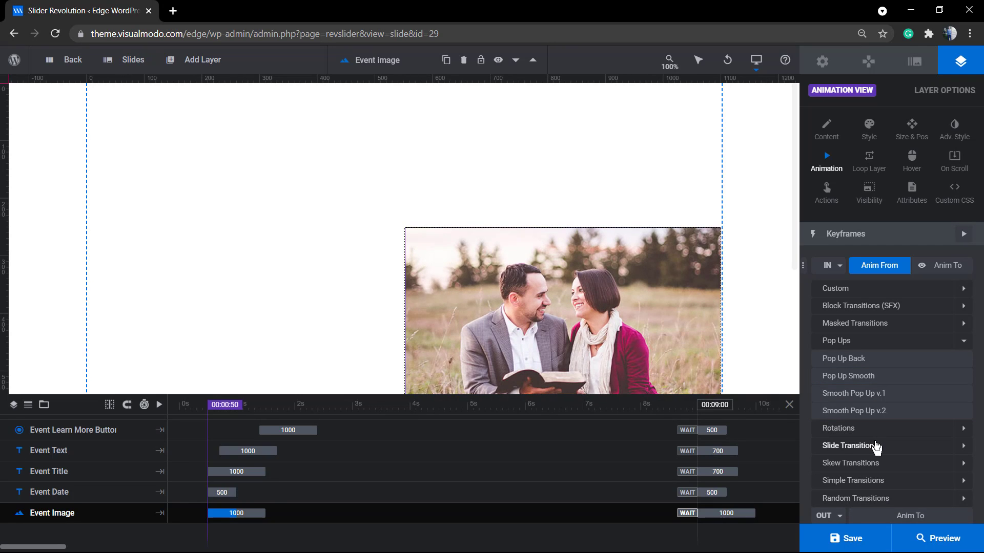
click(877, 446)
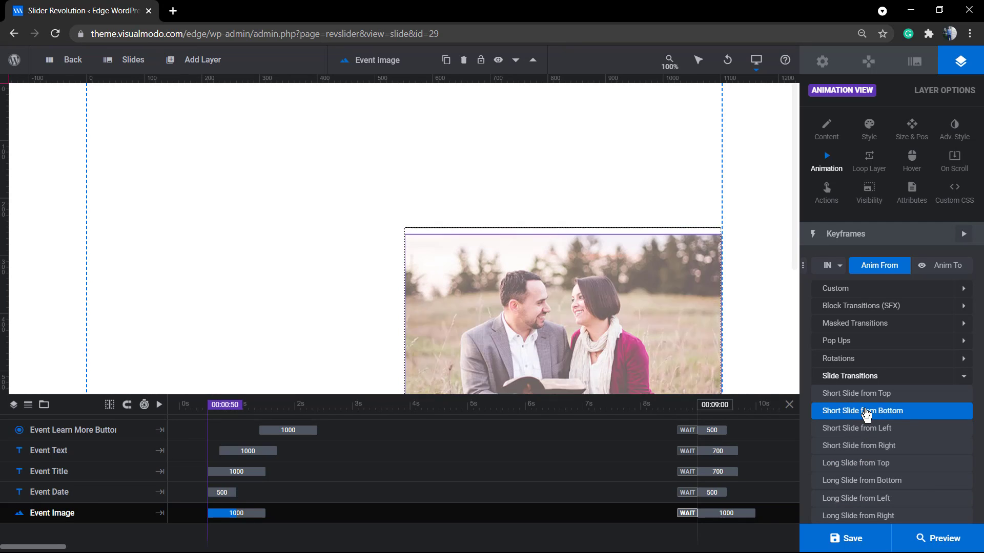
- Apply the Short Slide from Bottom entrance preset to the Event Image layer
right_click(867, 415)
key(Escape)
click(860, 410)
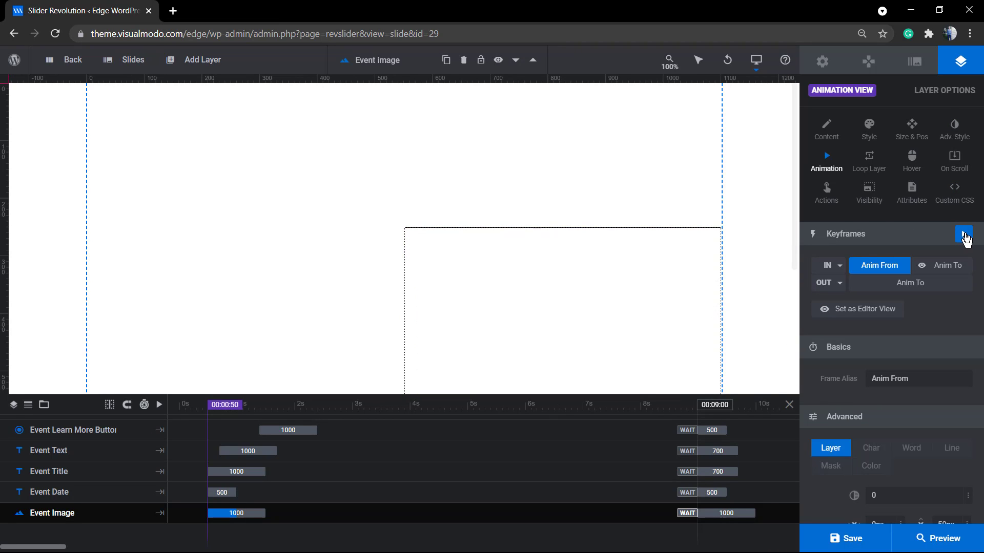
- Preview the entrance, lengthen the Event Image in bar on the timeline and preview again
click(965, 237)
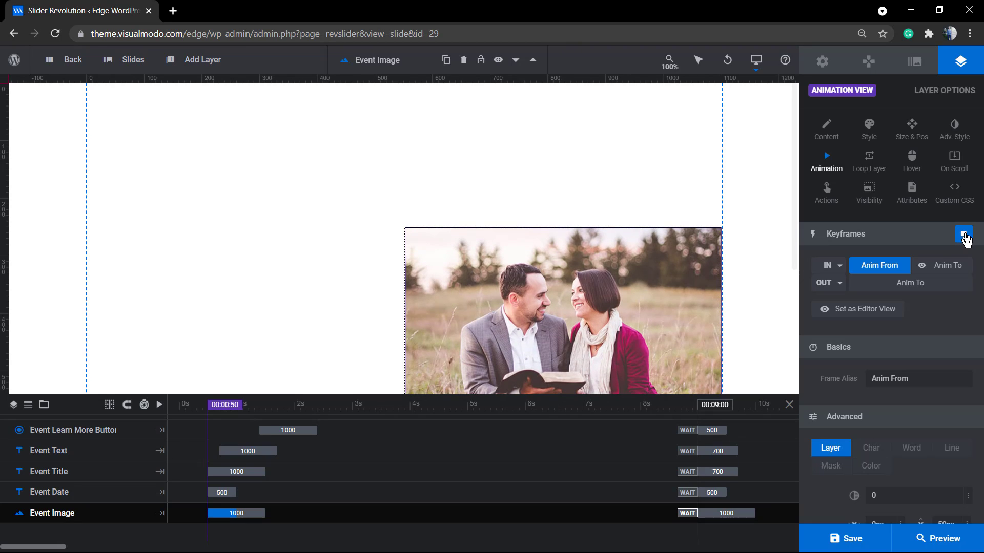
mouse_move(631, 426)
mouse_down()
mouse_move(270, 522)
mouse_move(198, 511)
mouse_up()
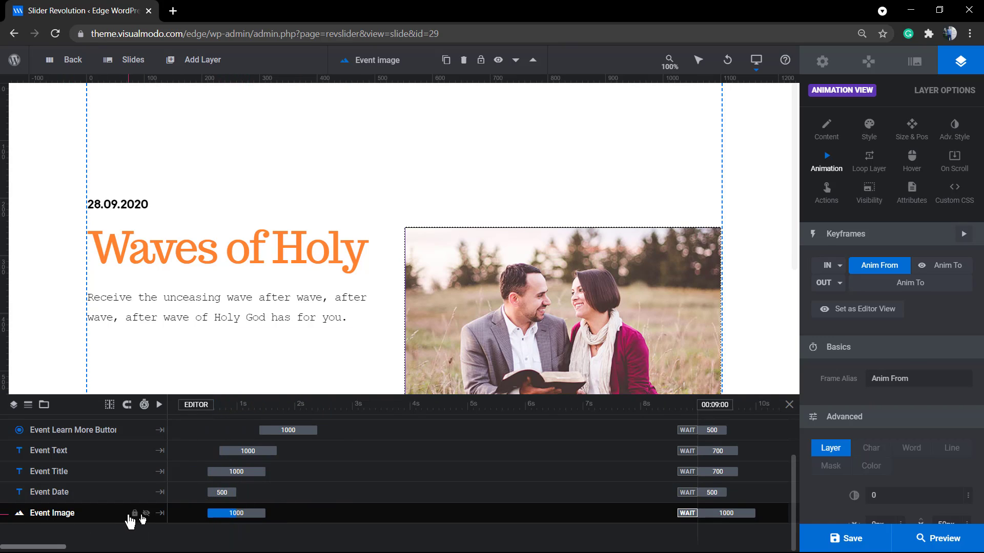
drag(130, 521, 281, 513)
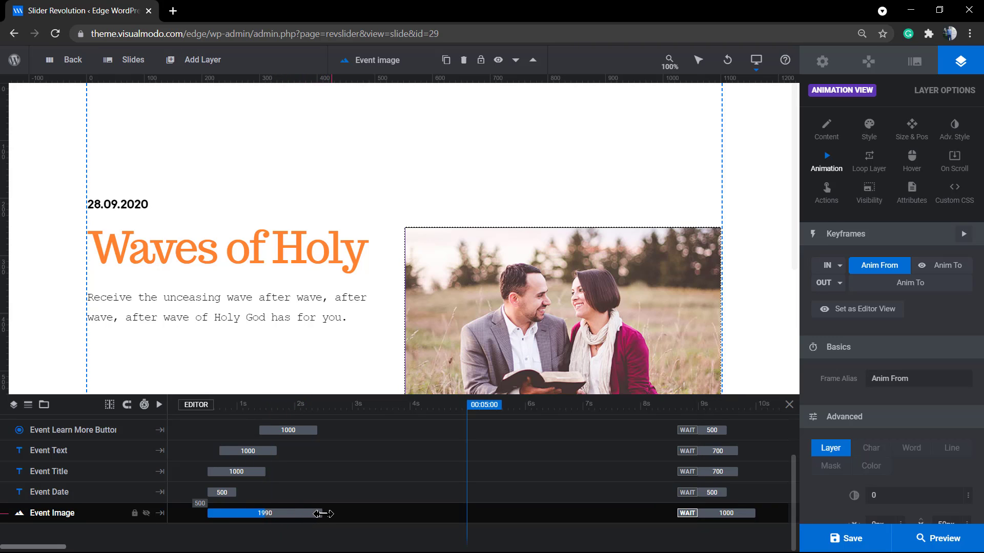
drag(323, 514, 329, 513)
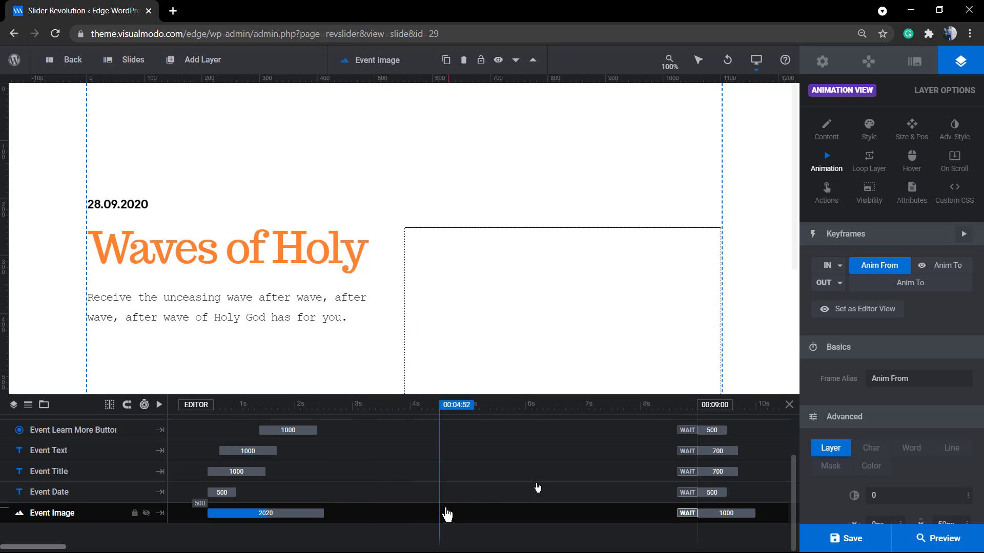
click(966, 238)
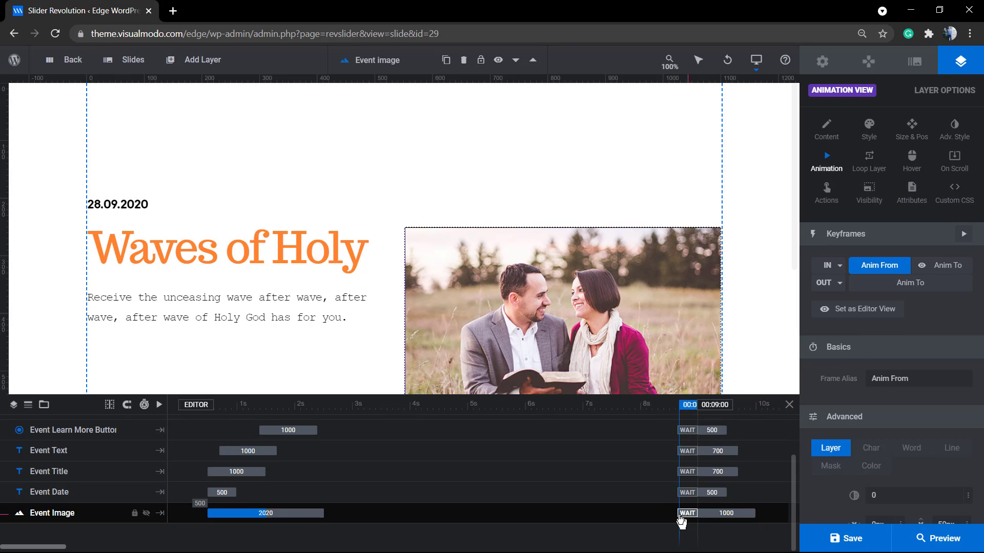
- Drag the Event Image exit bar earlier so it starts at 5320 ms, lasting 3250 ms
click(716, 513)
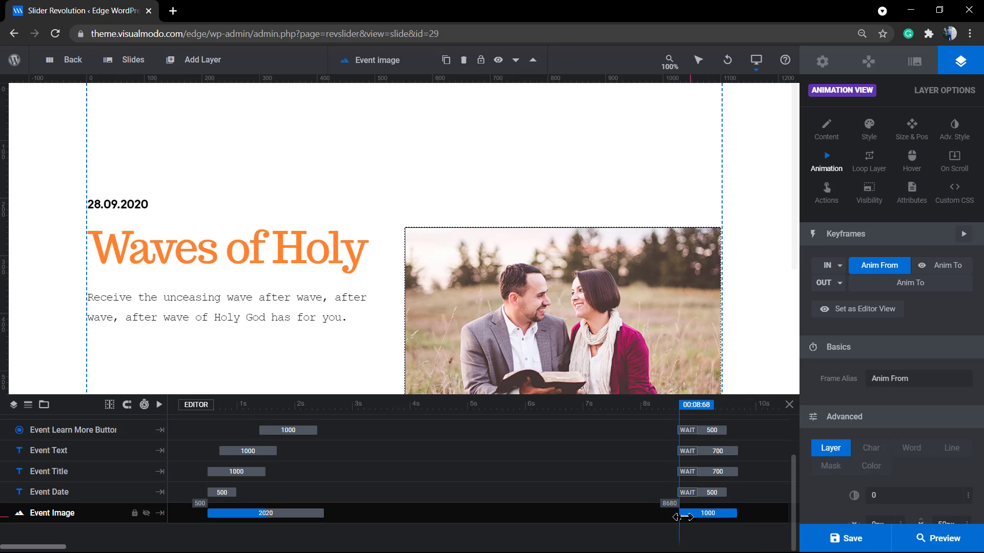
drag(711, 526, 616, 516)
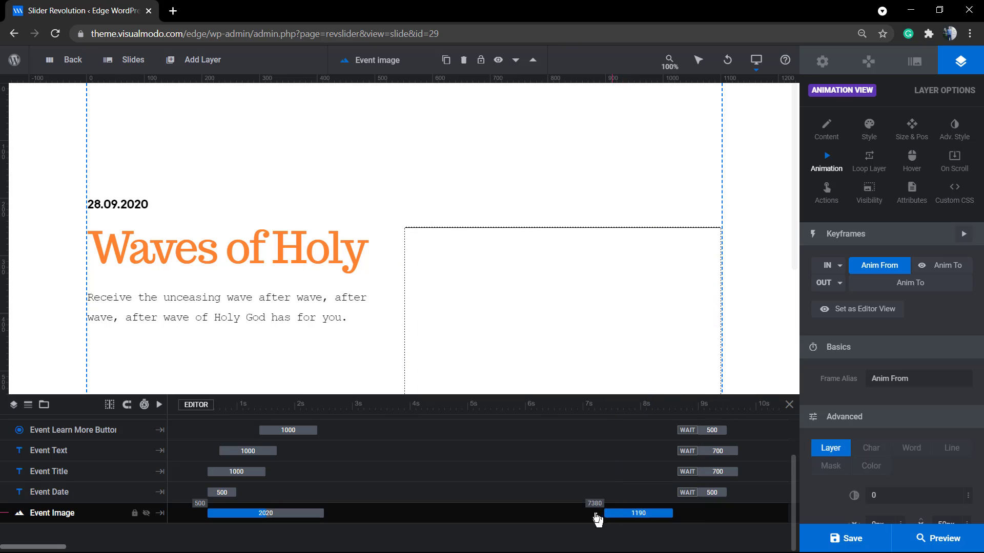
drag(617, 514, 549, 515)
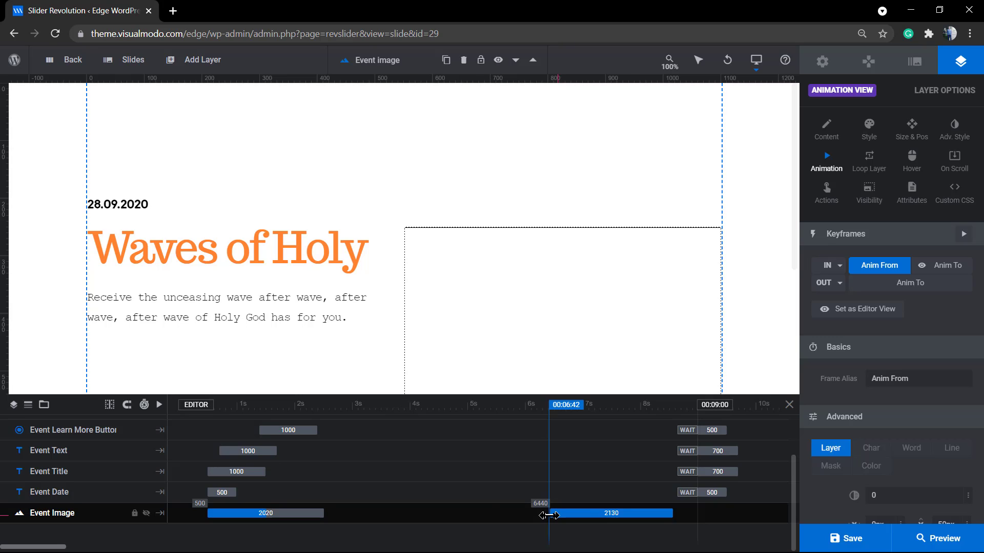
drag(549, 516, 485, 515)
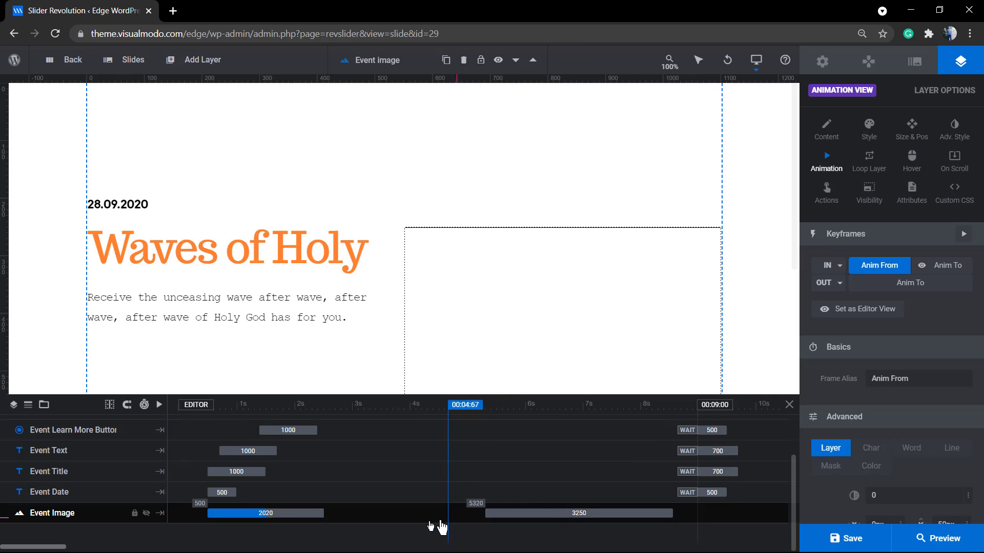
- Retime the Event Image intro bar to start at 440 ms and last 3550 ms
click(323, 513)
mouse_move(326, 513)
mouse_down()
mouse_move(280, 513)
mouse_move(316, 513)
mouse_up()
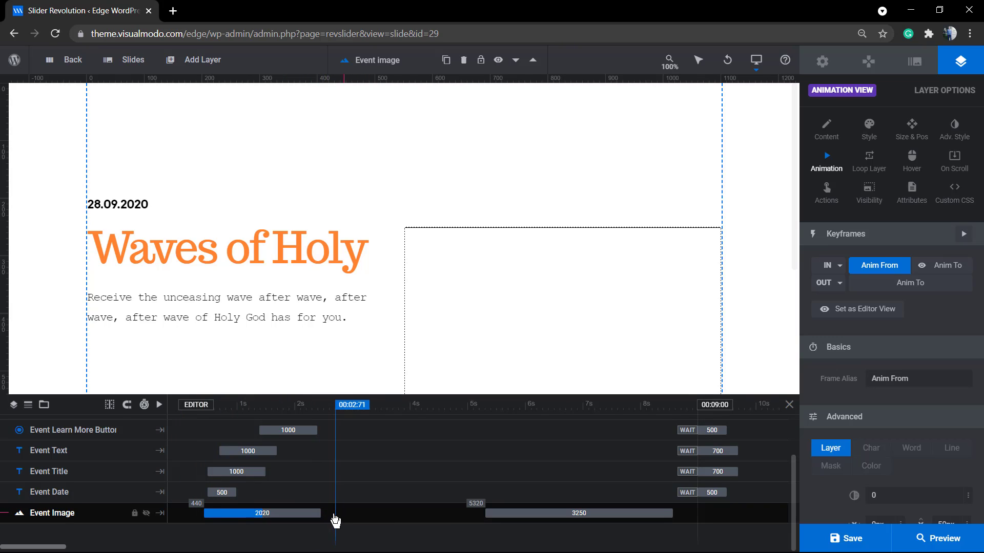
drag(318, 513, 409, 513)
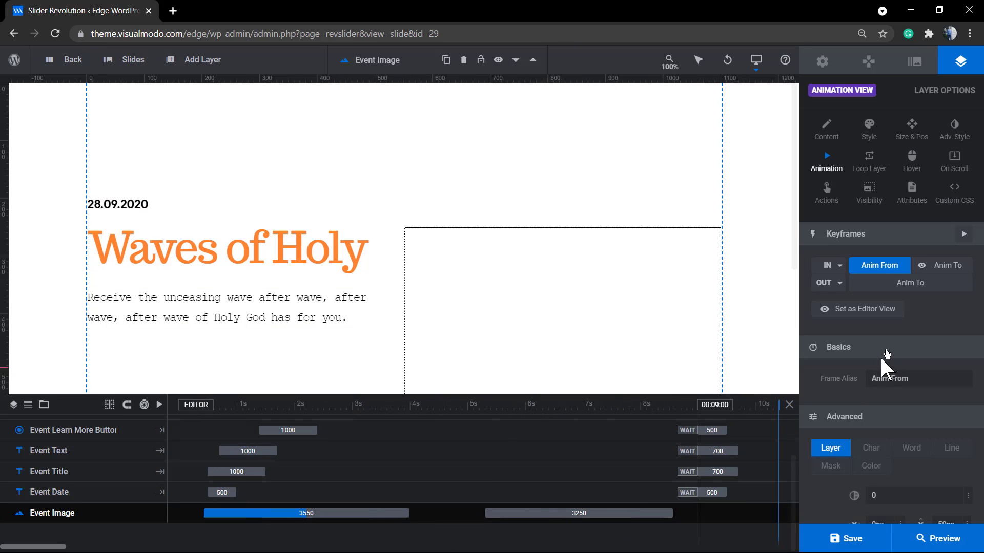
- Set the Event Image exit transition to Rotations > Rotate Out To Bottom
click(829, 283)
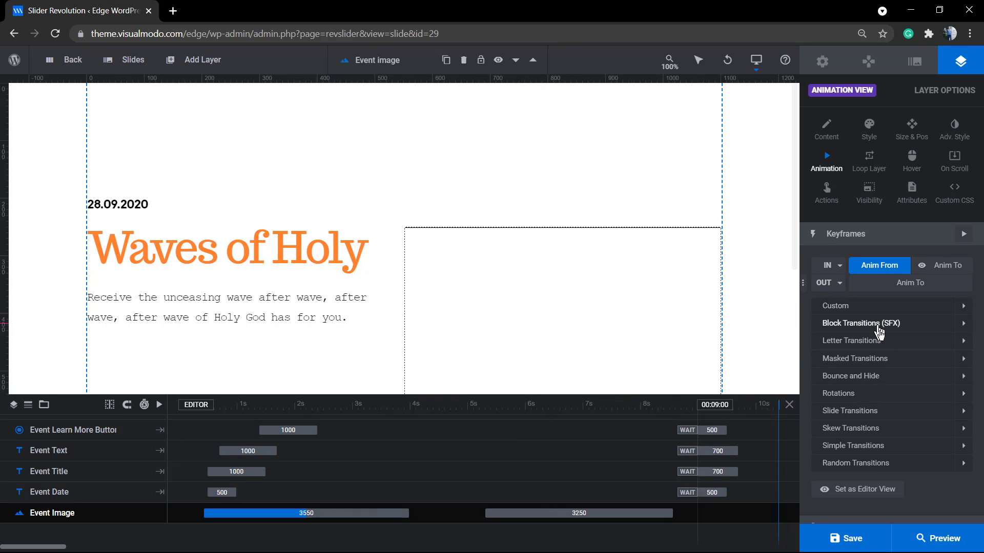
click(897, 393)
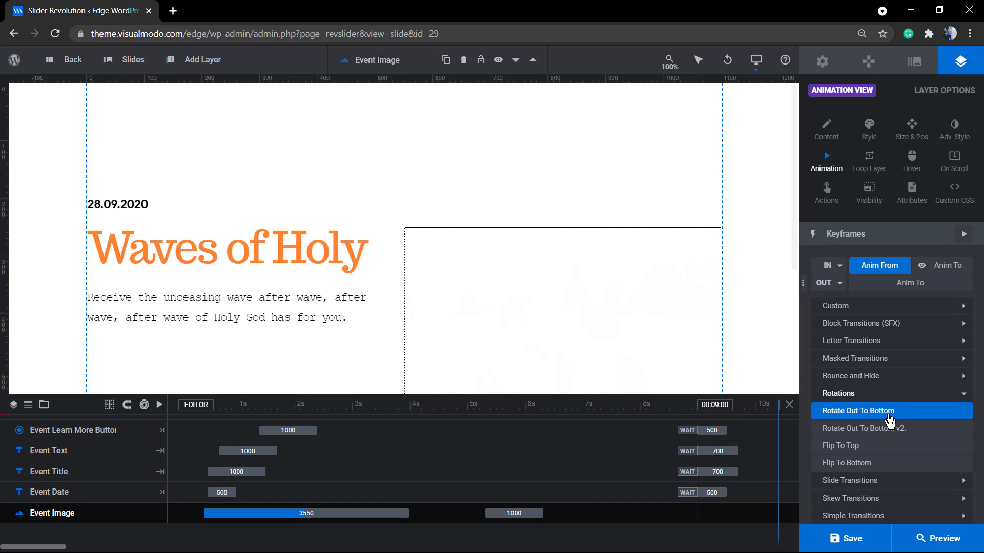
click(888, 414)
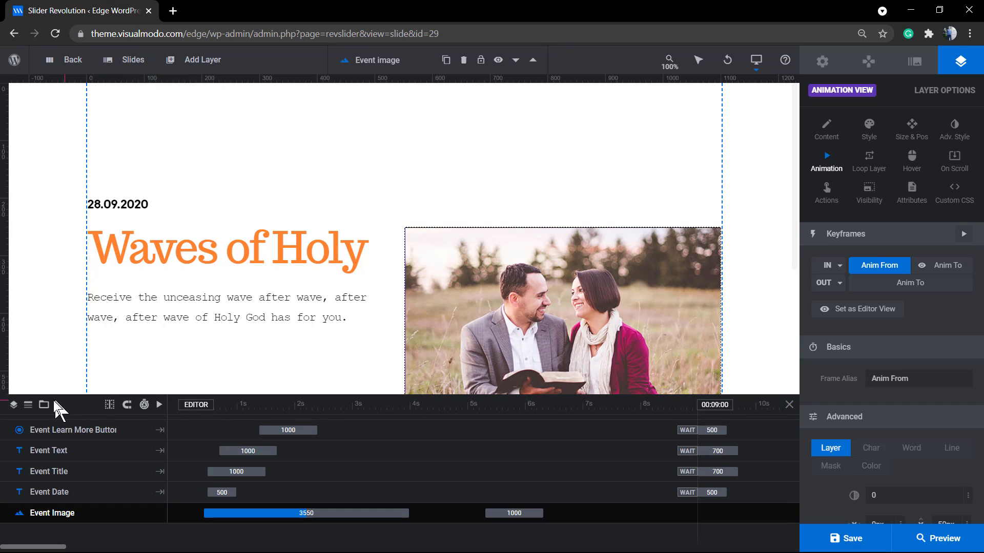
- Preview the slide, stretch the Event Image rotation exit to 4360 ms and play it again
drag(275, 407, 215, 413)
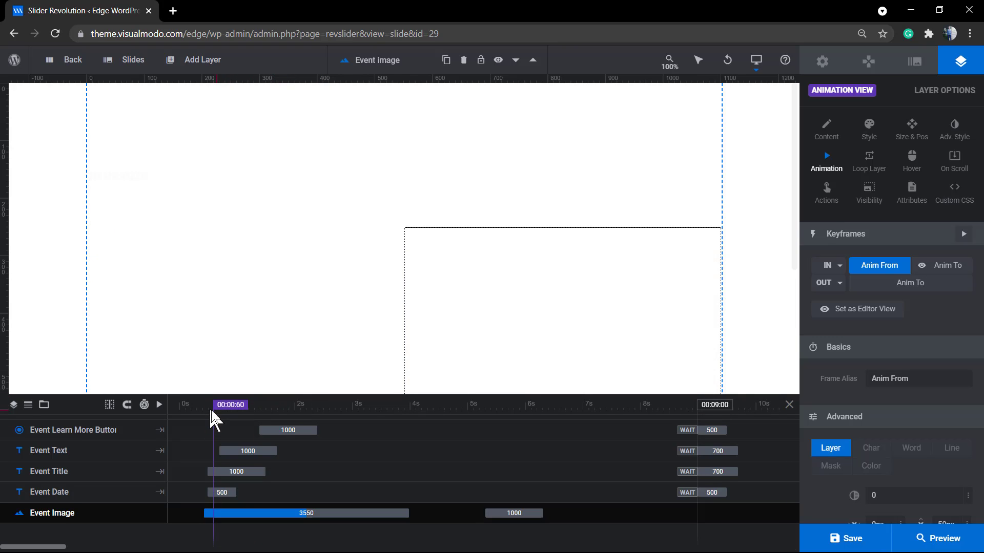
click(160, 406)
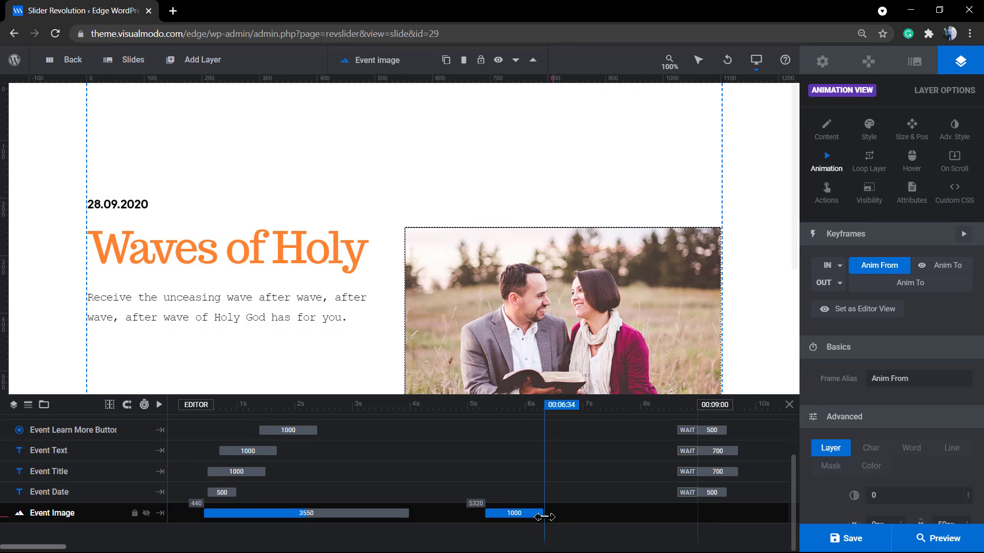
drag(544, 517, 736, 513)
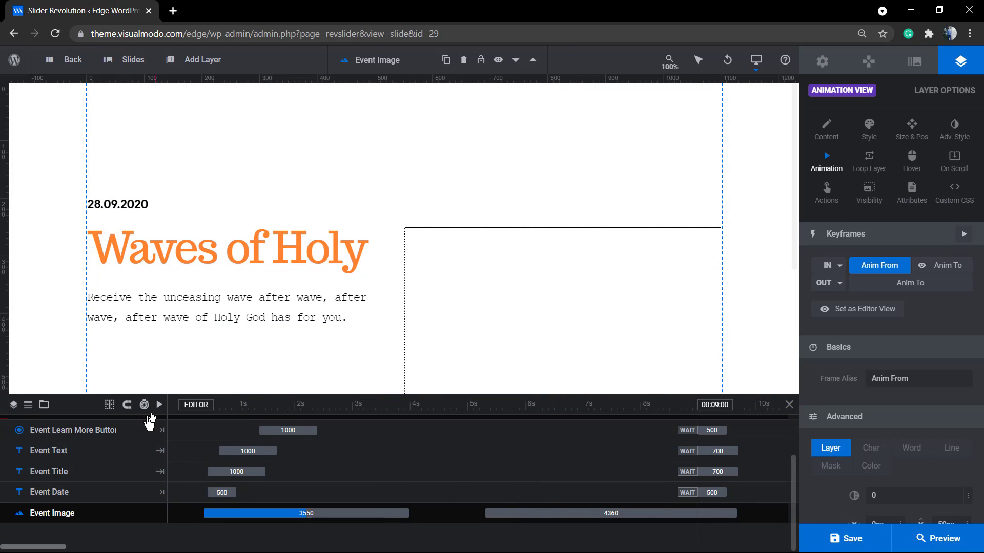
click(159, 404)
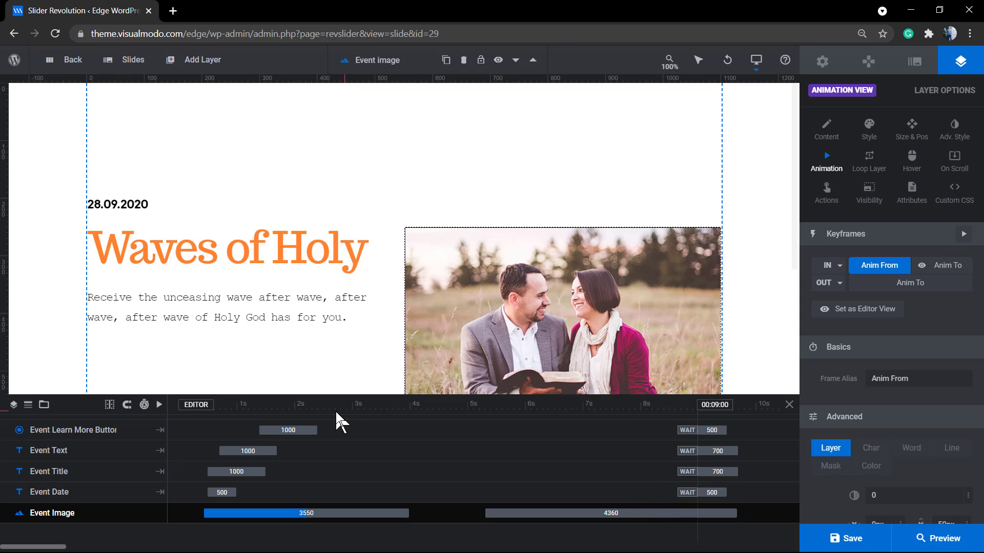
- Reselect the Event Image layer and expand the Block Transitions (SFX) entrance presets
click(276, 254)
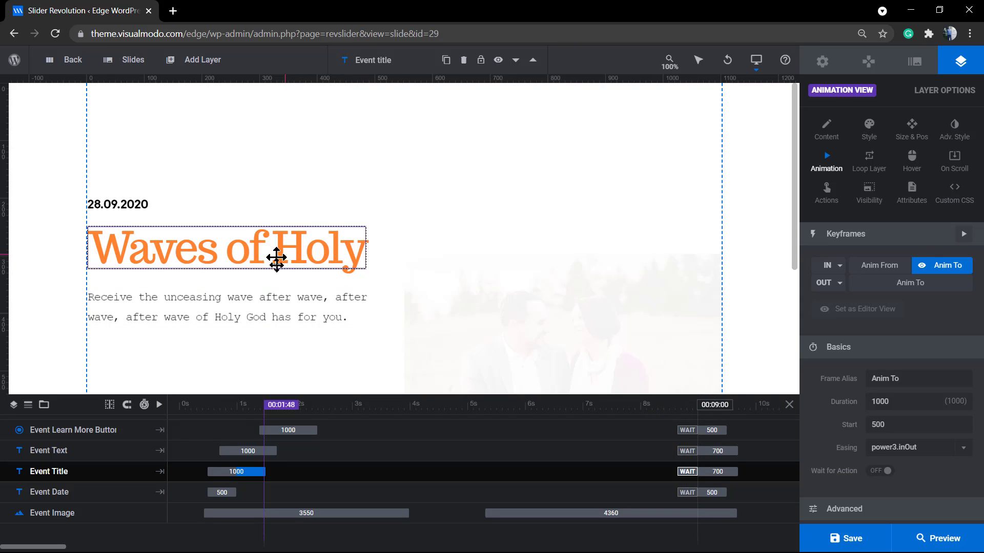
click(285, 313)
click(464, 308)
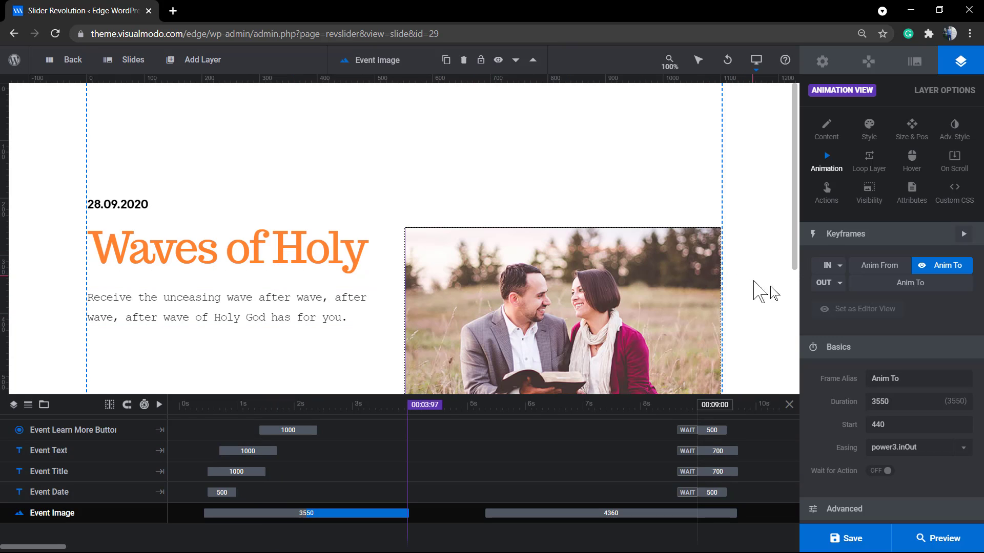
click(833, 266)
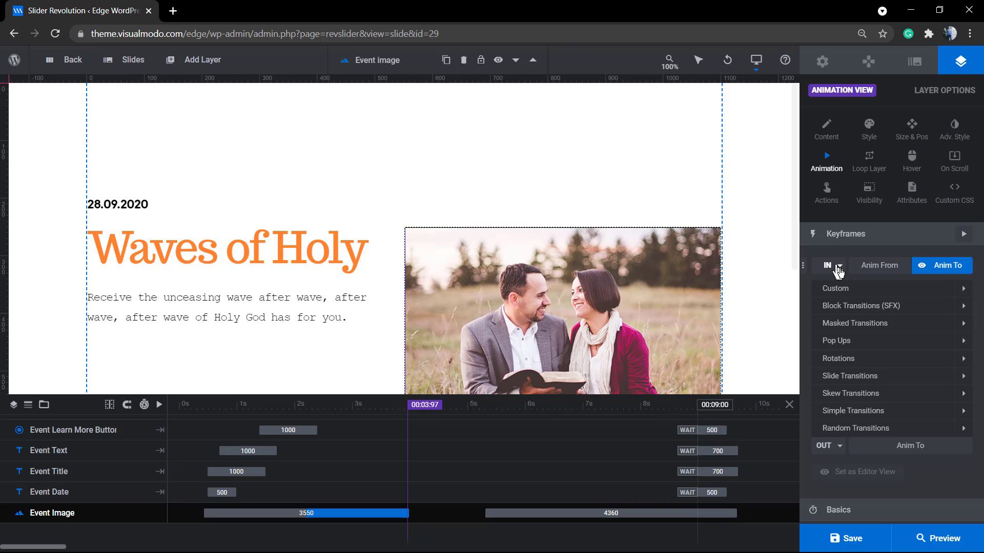
click(903, 312)
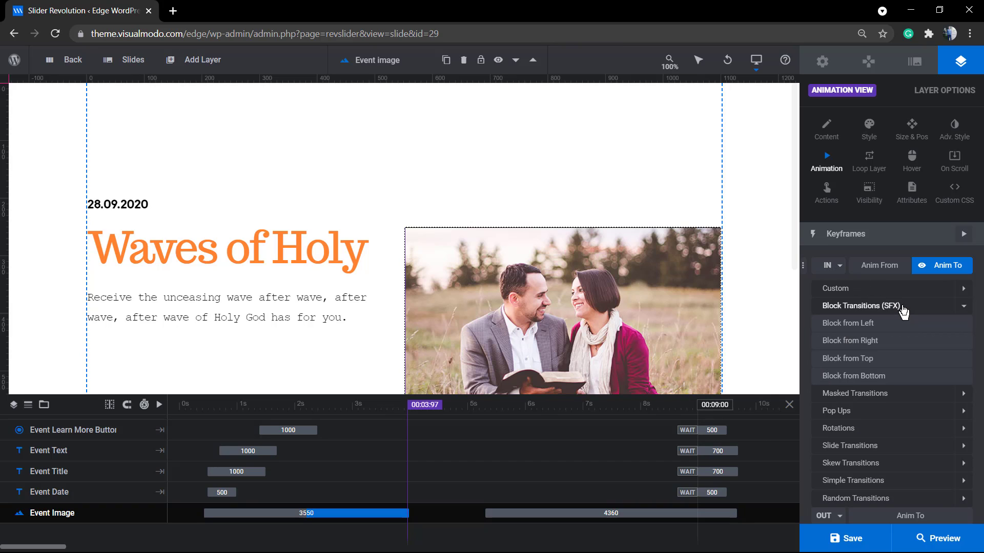